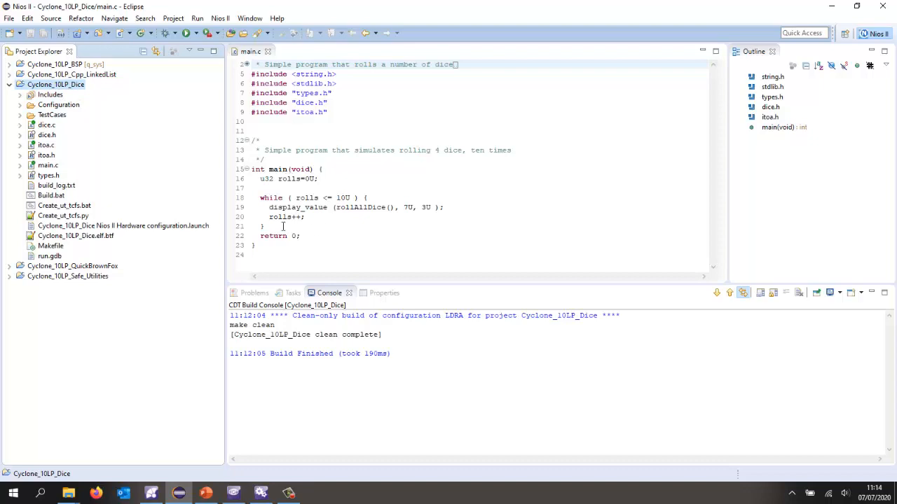
- Build the Cyclone_10LP_Dice project, and run the Build.bat build command with TBmakelogparser in LDRA Build System Import
right_click(67, 84)
left_click(126, 227)
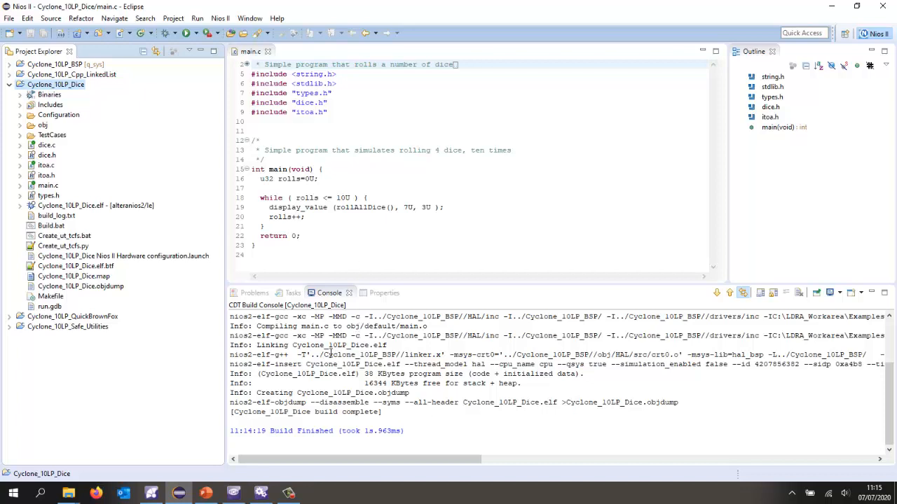
left_click(263, 499)
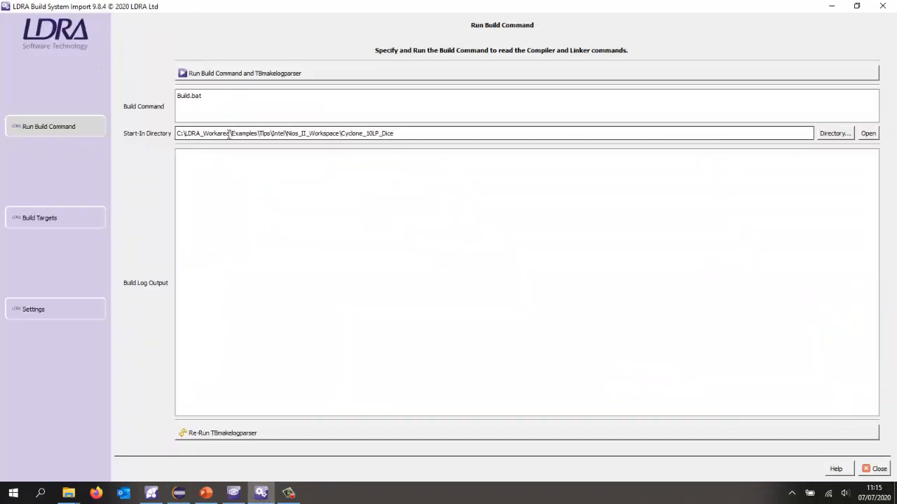
left_click(244, 74)
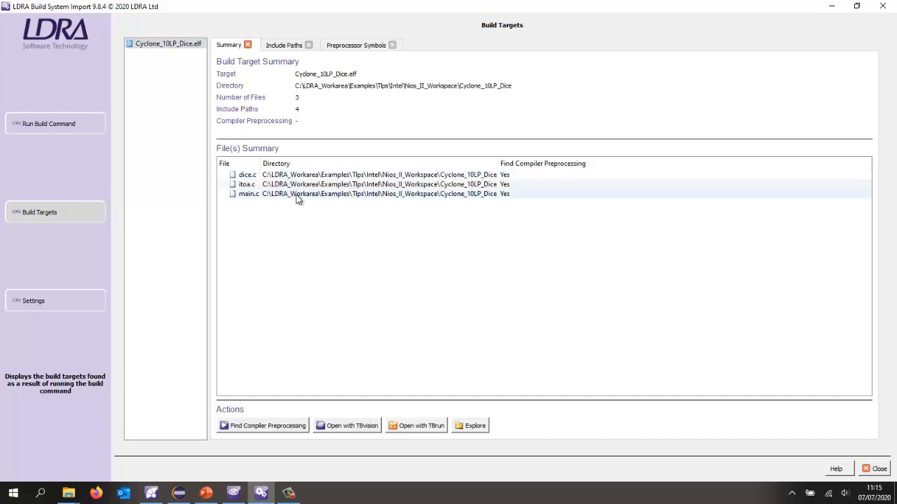
- Review the include paths and common preprocessor symbols of the Cyclone_10LP_Dice.elf build target, and return to its summary
left_click(282, 46)
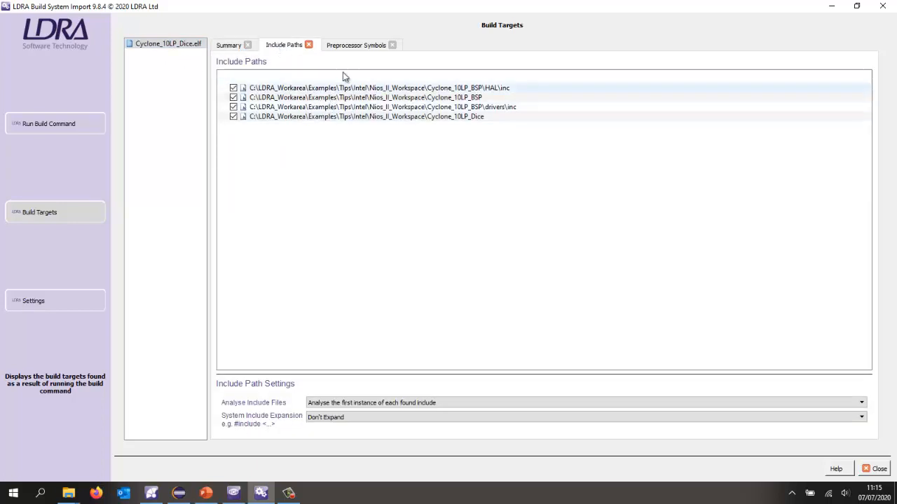
left_click(351, 45)
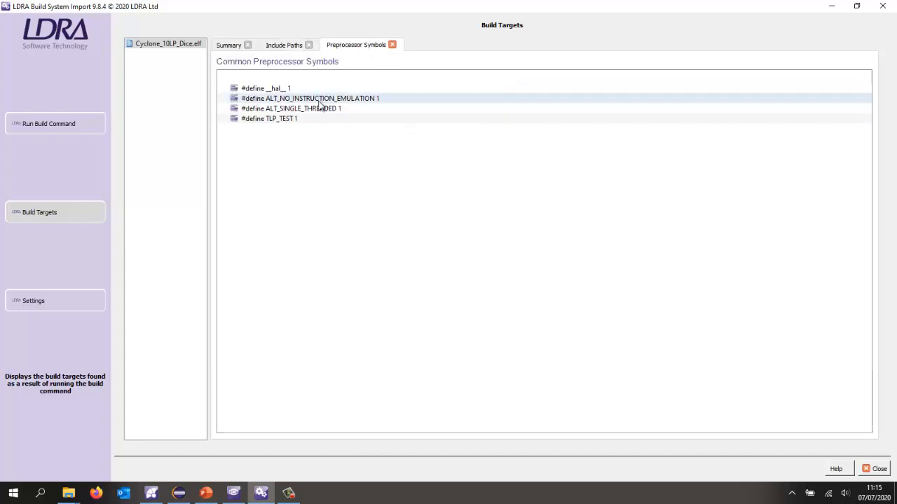
left_click(231, 45)
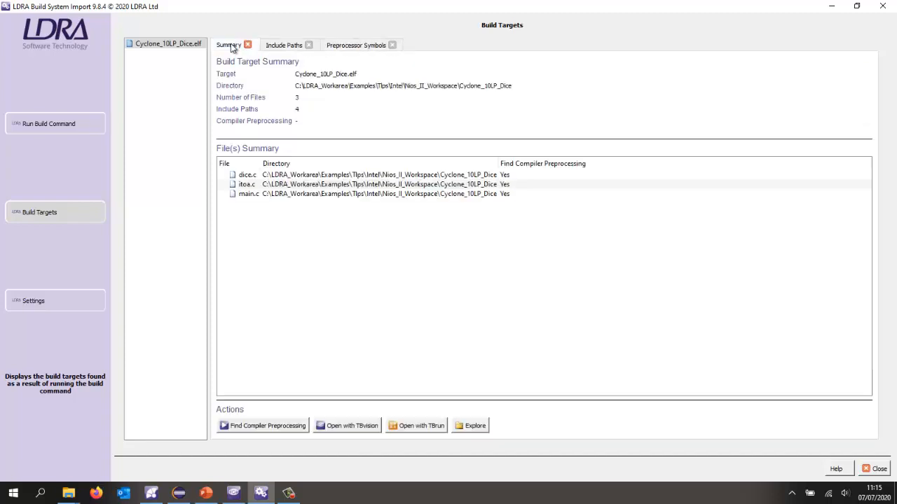
- Open the build target in TBvision and view the code review of the Cyclone_10LP_Dice set
left_click(350, 428)
left_click(235, 494)
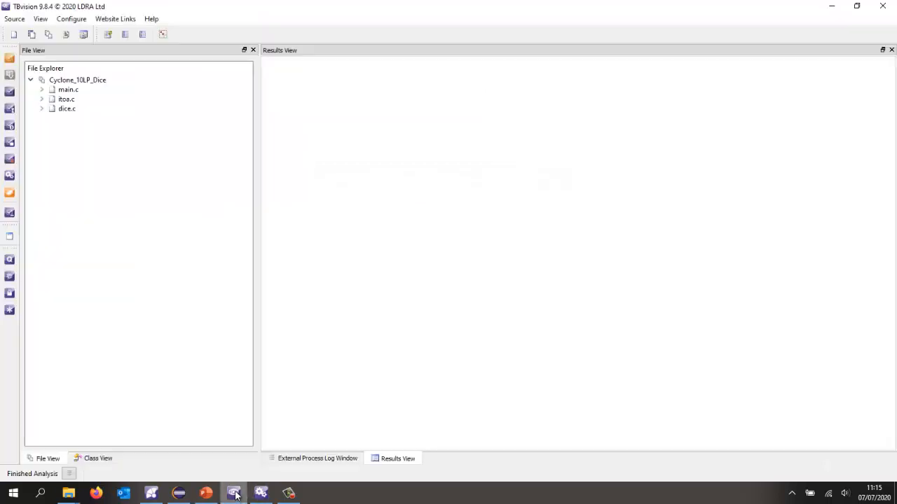
left_click(77, 81)
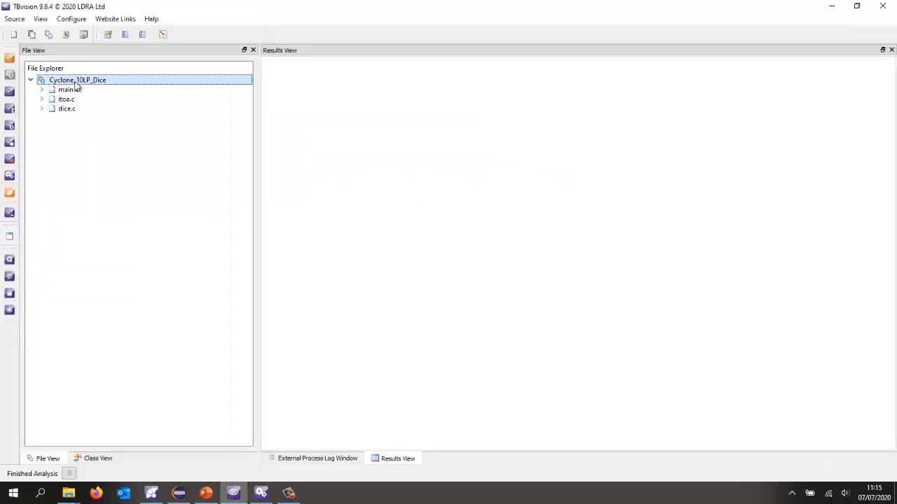
right_click(76, 83)
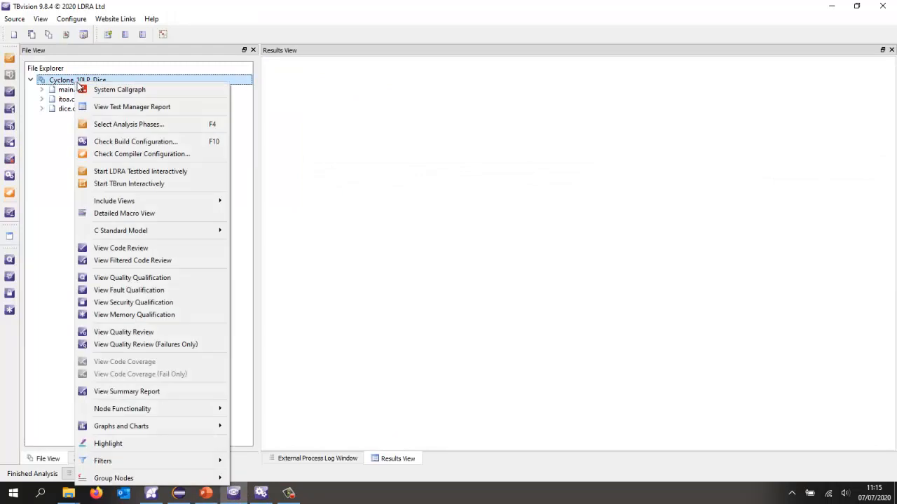
left_click(157, 248)
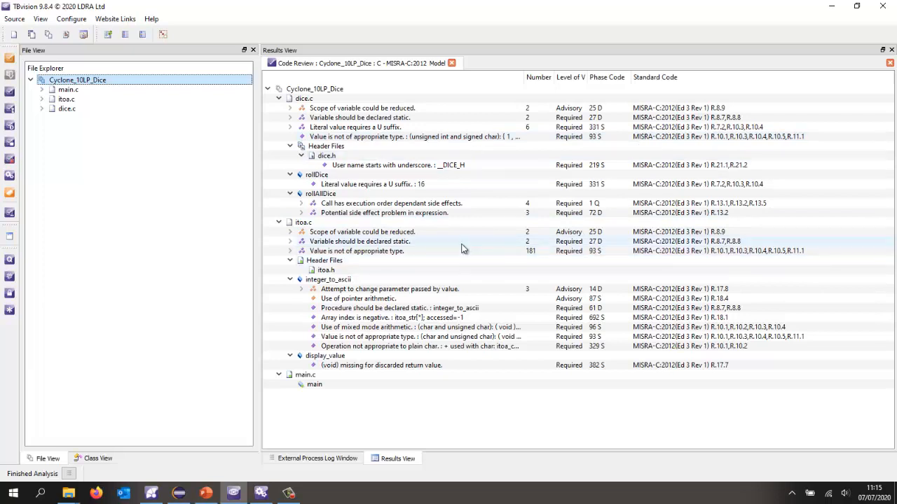
- Inspect the source line in dice.h behind the "User name starts with underscore" violation, and close the source editor
left_click(379, 167)
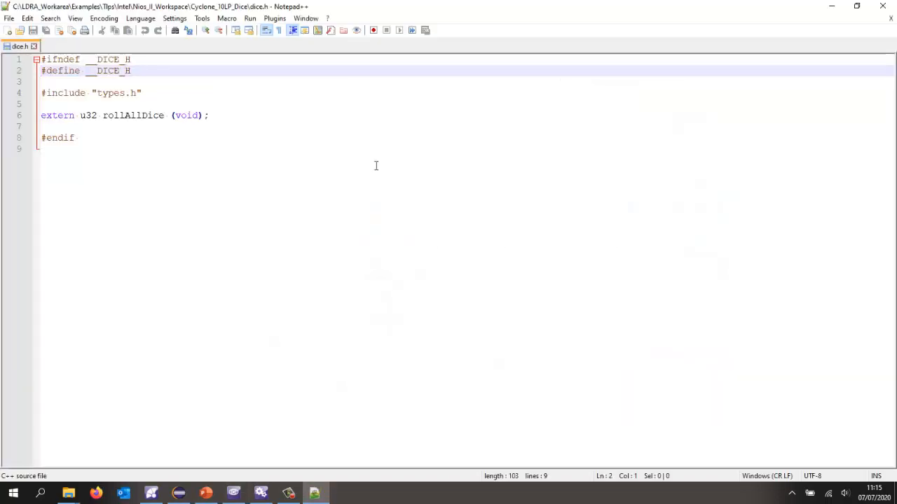
left_click(97, 70)
left_click(34, 46)
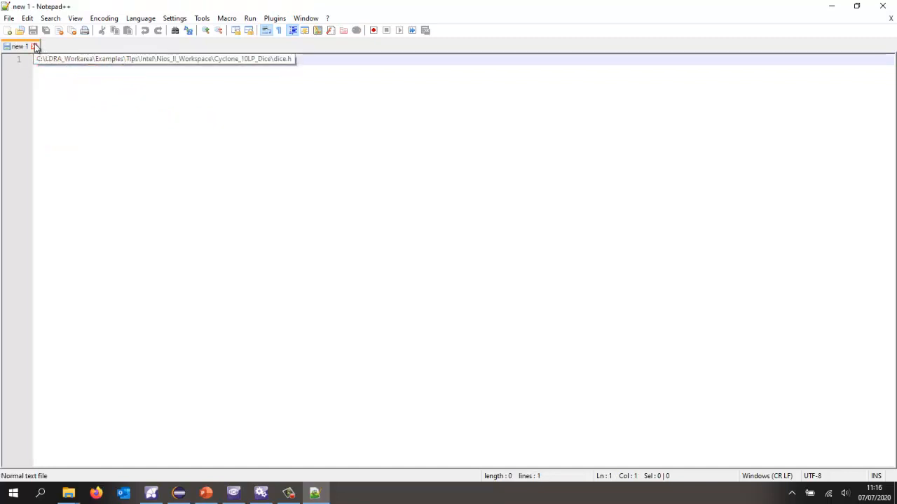
left_click(883, 6)
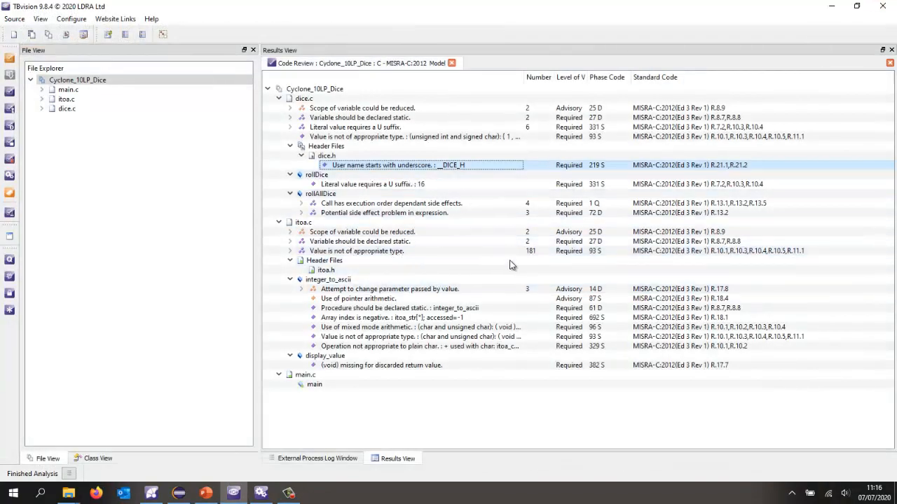
left_click(397, 405)
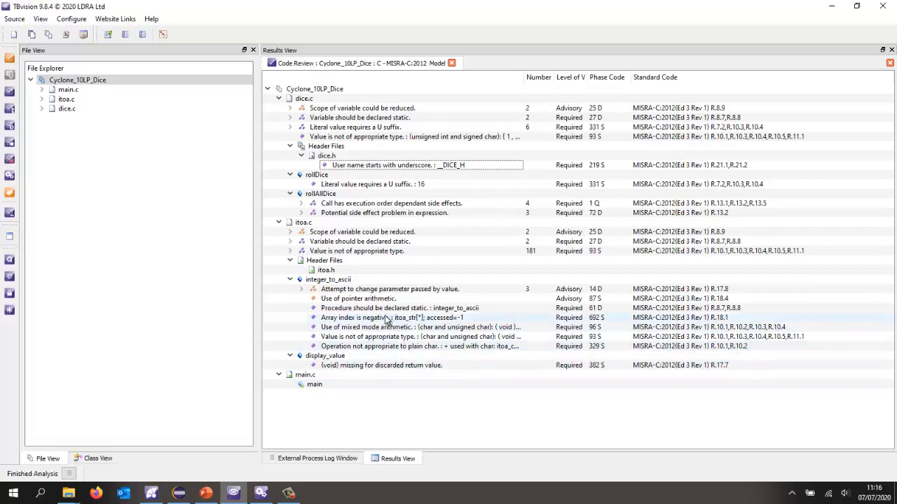
- Display the system callgraph of Cyclone_10LP_Dice and check the details of the memcpy node
right_click(77, 81)
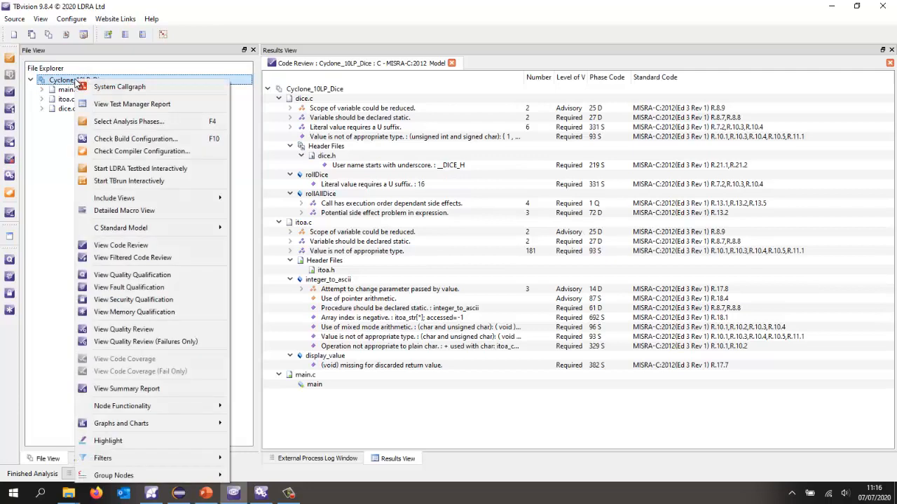
left_click(122, 86)
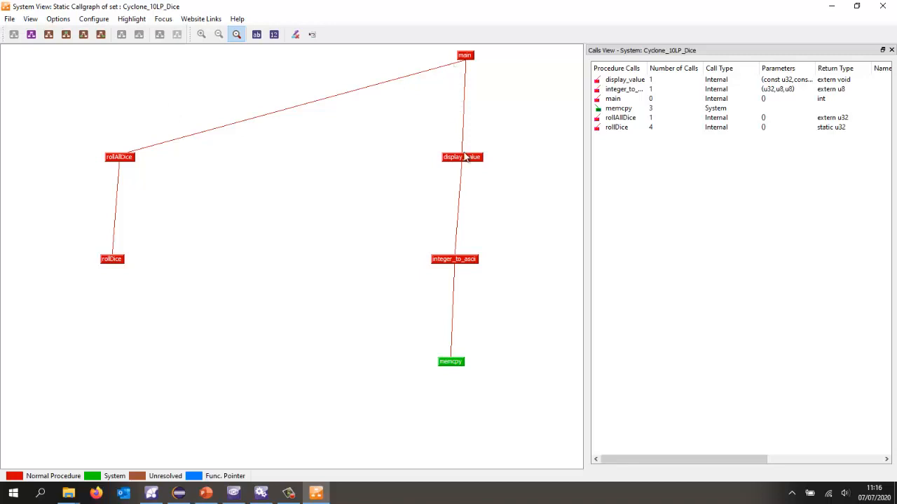
mouse_move(466, 158)
mouse_move(453, 367)
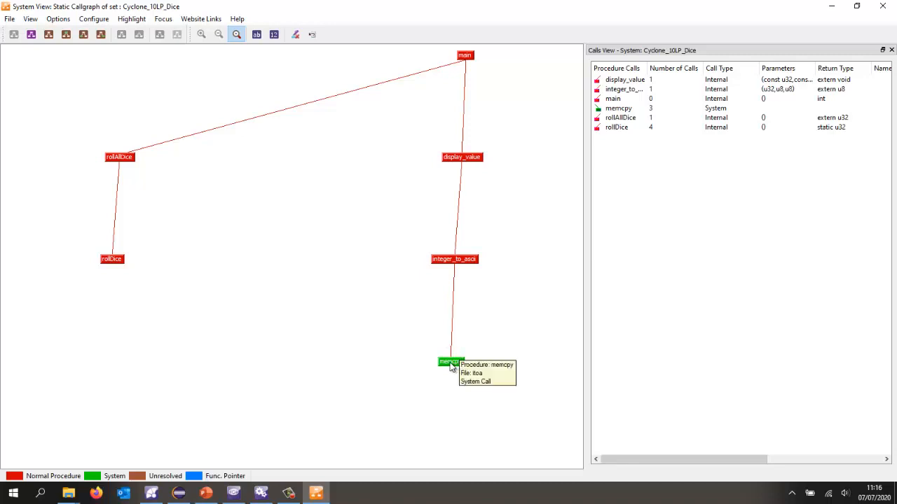
- Show the maintainability metrics on the callgraph and sort the procedures by descending cyclomatic complexity
left_click(84, 34)
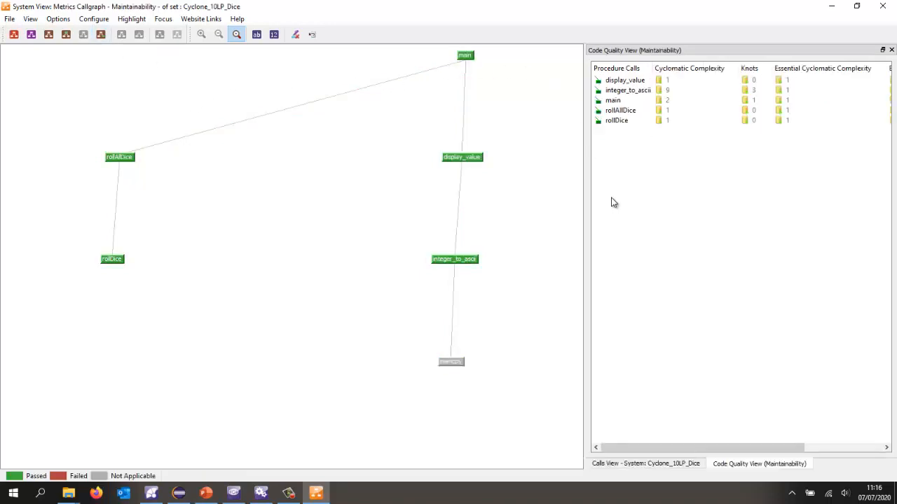
left_click(678, 73)
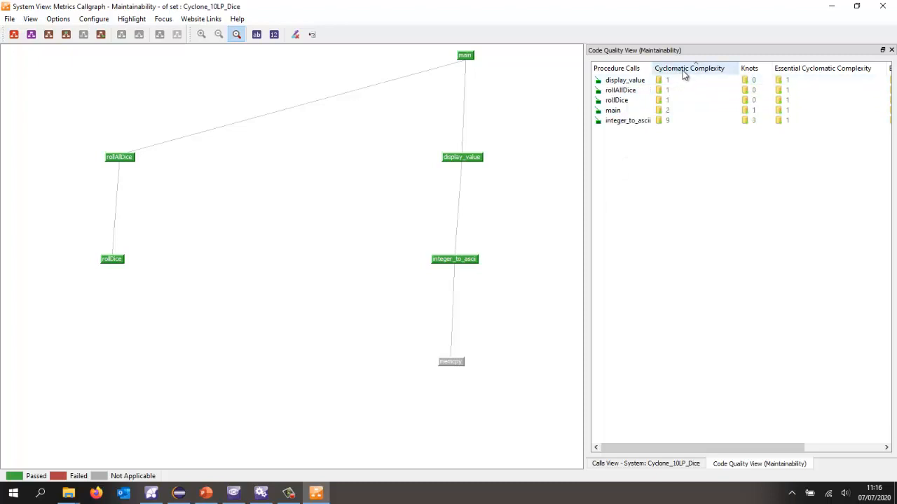
left_click(685, 75)
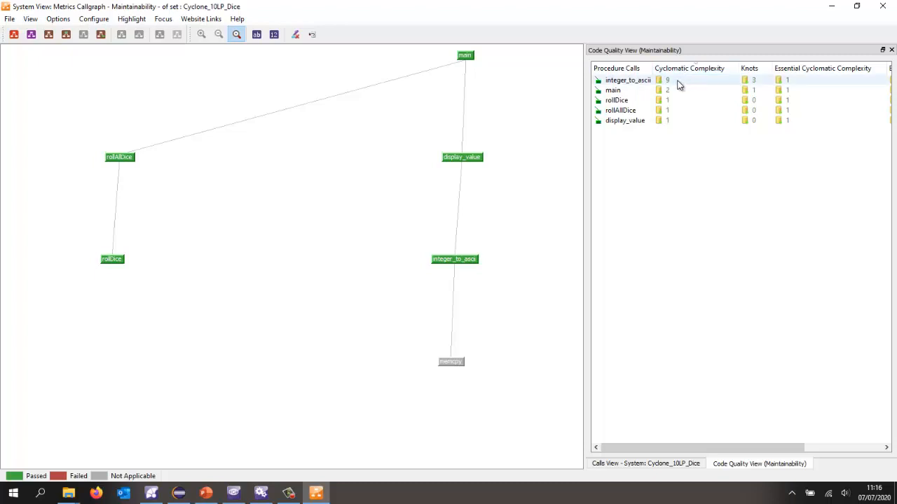
- Open the static flowgraph of the integer_to_ascii procedure
mouse_move(610, 85)
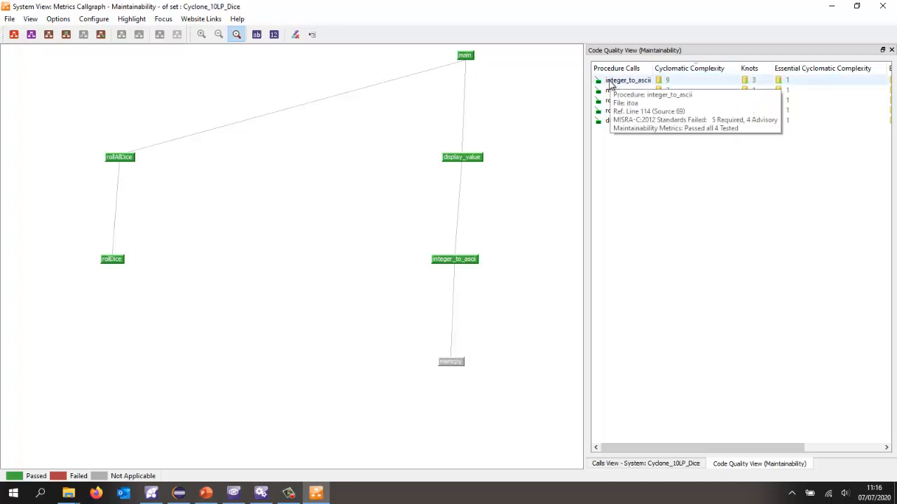
right_click(616, 83)
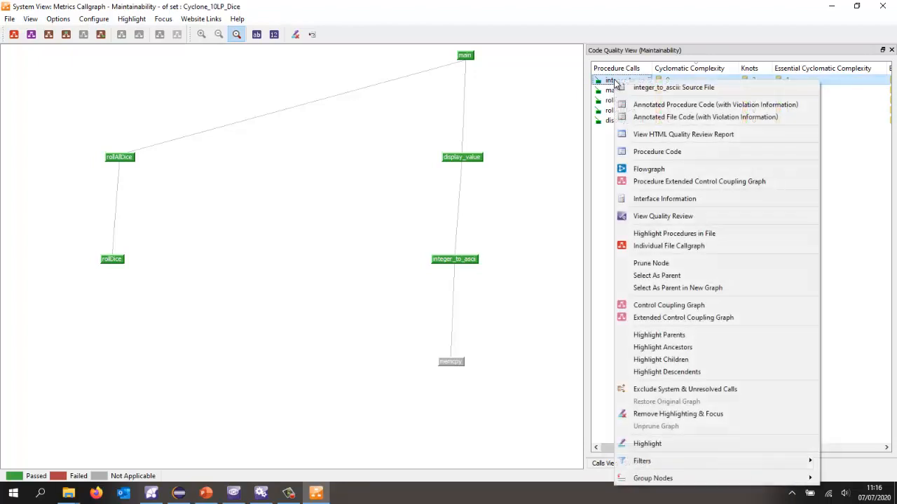
left_click(655, 171)
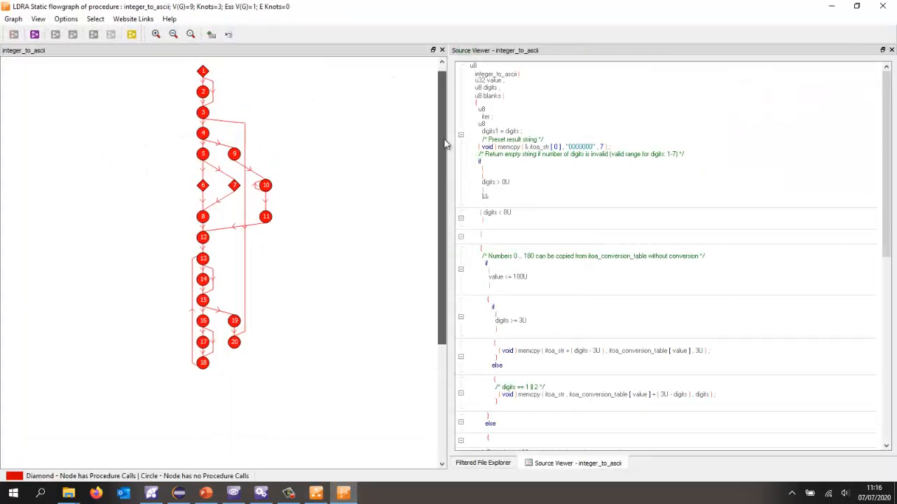
- Examine the source code behind flowgraph nodes 2, 11 and 13 and the branch from node 3 to 20, and close both graph windows
left_click_drag(444, 139, 443, 134)
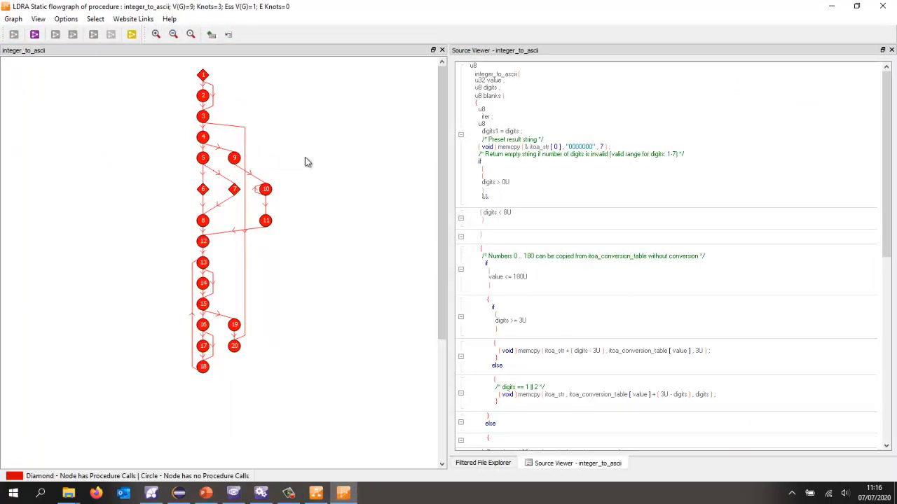
left_click(203, 95)
left_click(247, 147)
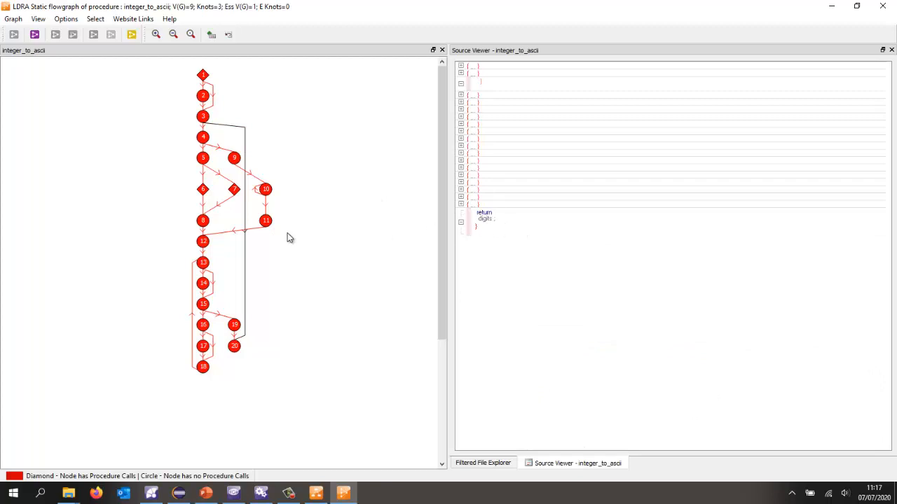
left_click(265, 220)
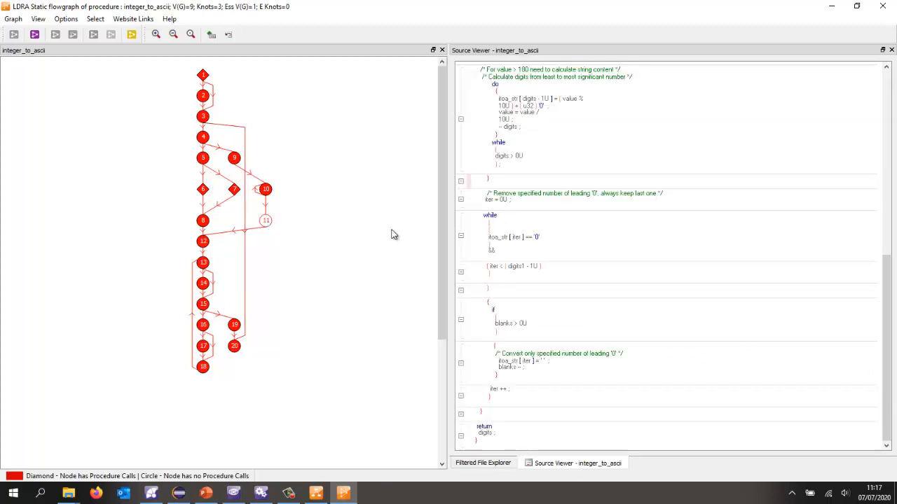
left_click(567, 247)
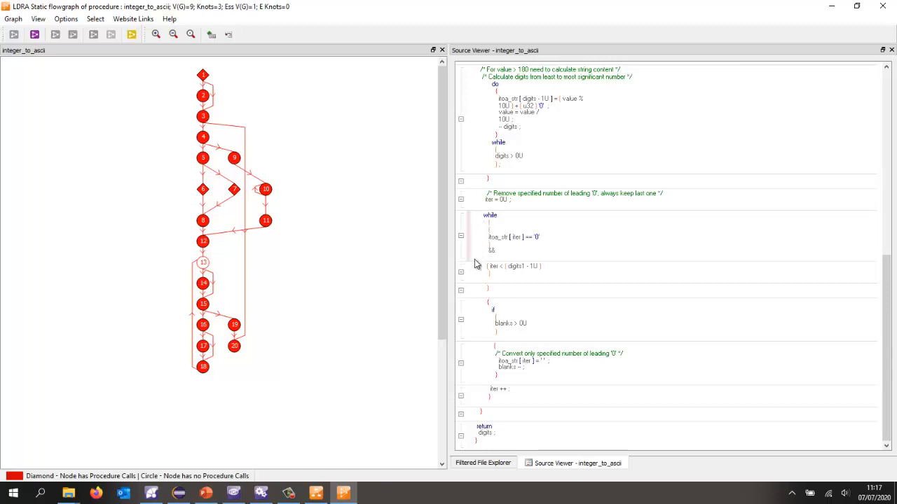
left_click(886, 9)
left_click(886, 7)
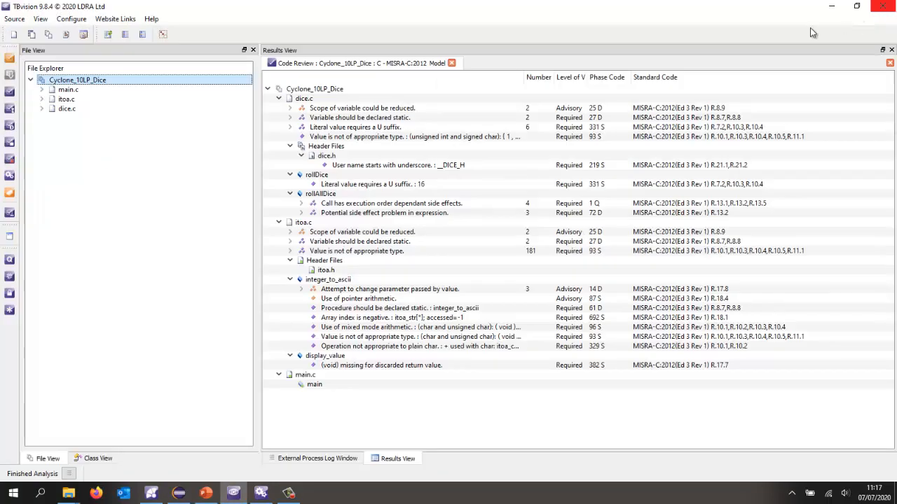
- Run the dynamic coverage analysis on the Cyclone_10LP_Dice set and display its external process log
left_click(10, 126)
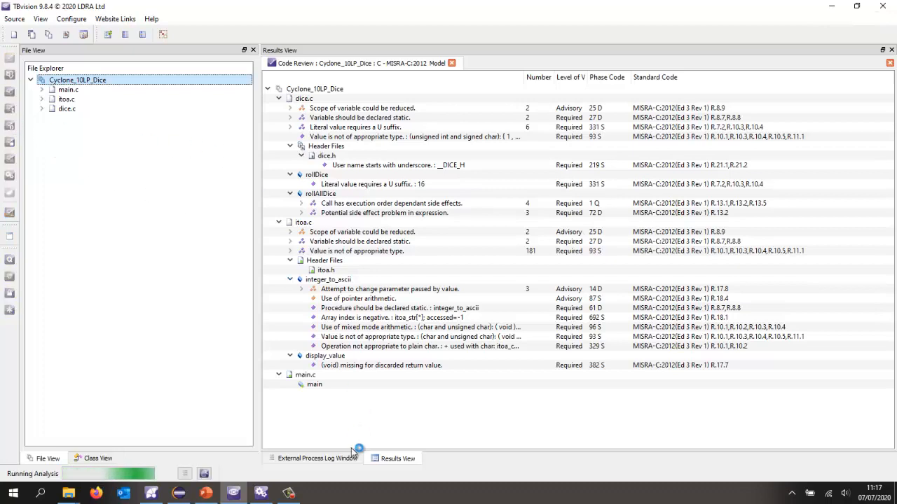
left_click(333, 462)
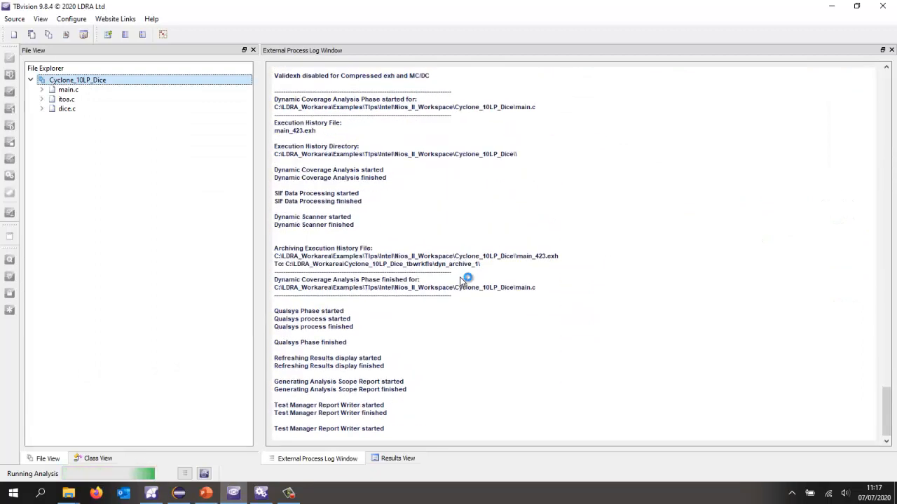
- Display the coverage pass/fail callgraph of Cyclone_10LP_Dice and open the pass/fail flowgraph of the integer_to_ascii procedure
right_click(76, 81)
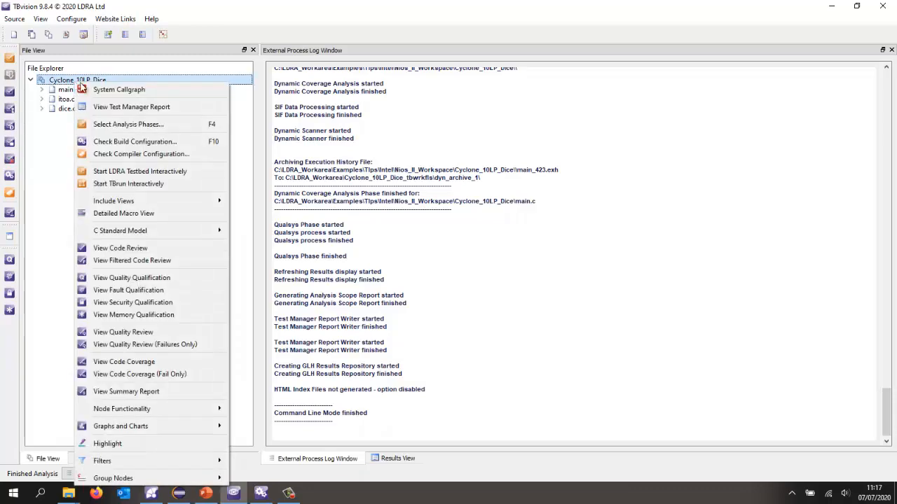
left_click(115, 90)
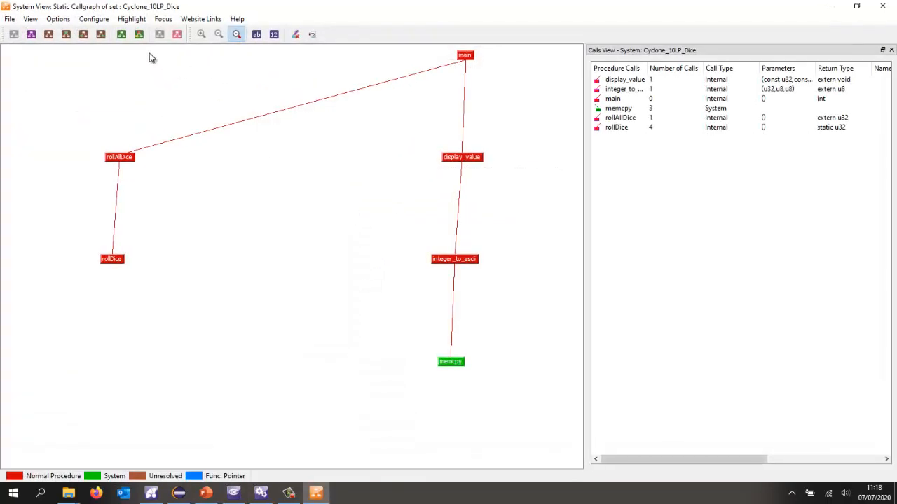
left_click(121, 35)
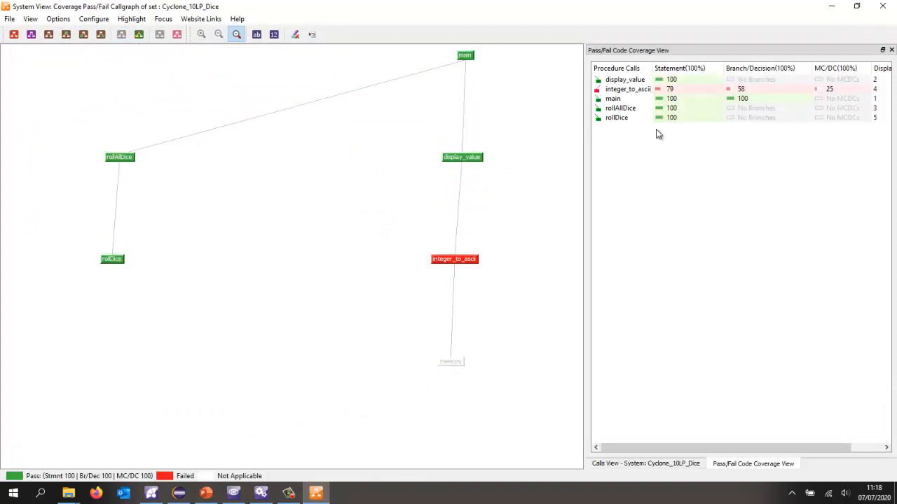
right_click(624, 91)
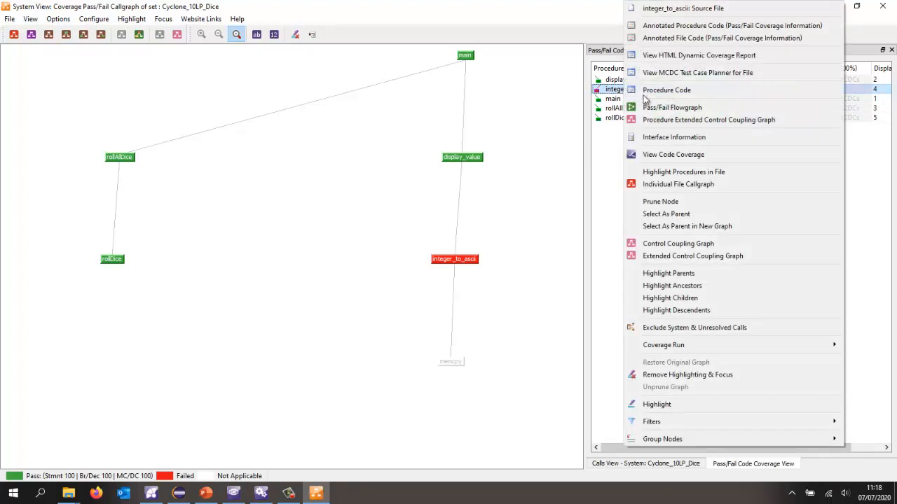
left_click(662, 109)
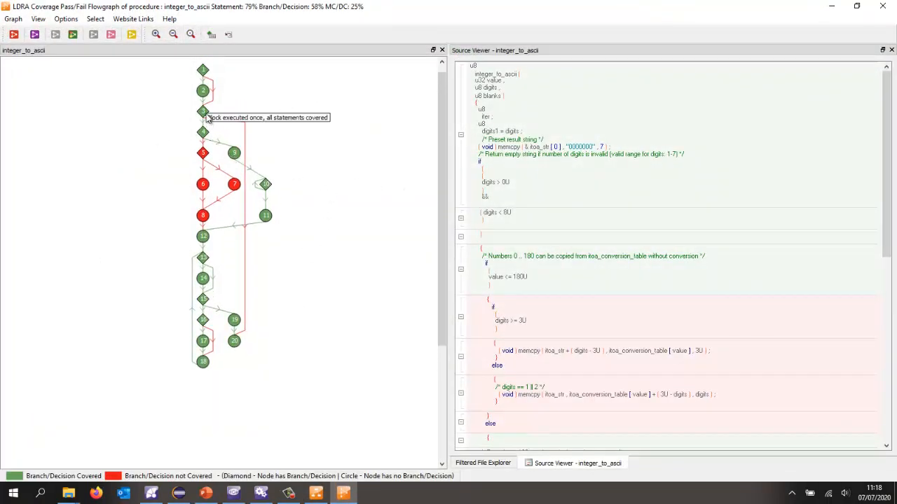
- Examine the source code behind the uncovered branch from node 16 to 18 and behind node 5, and close both coverage graph windows
mouse_move(203, 96)
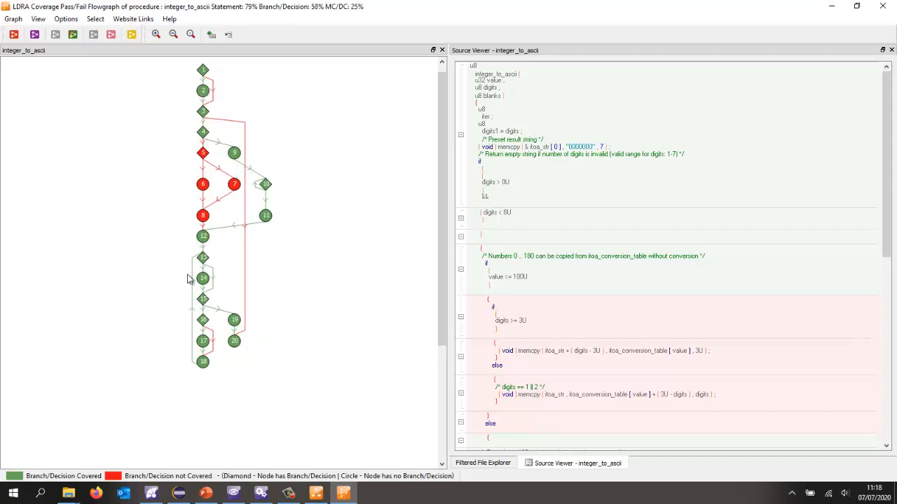
mouse_move(203, 343)
left_click(212, 344)
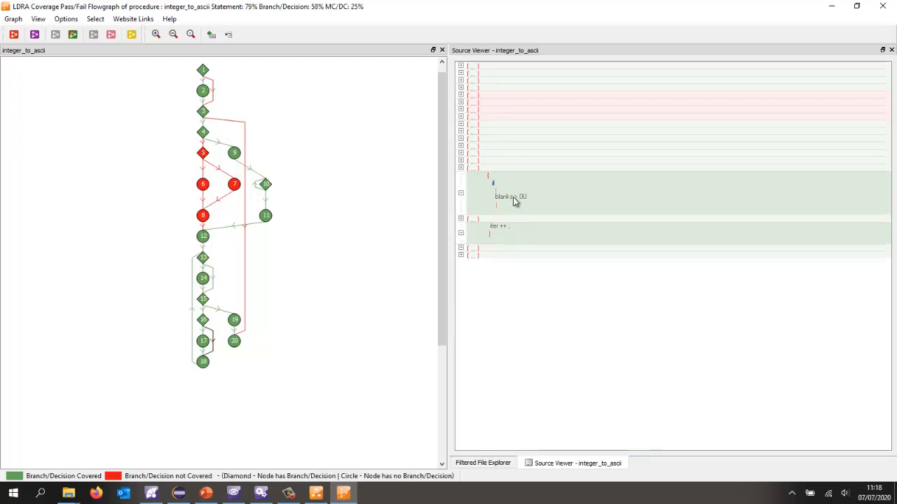
left_click(203, 154)
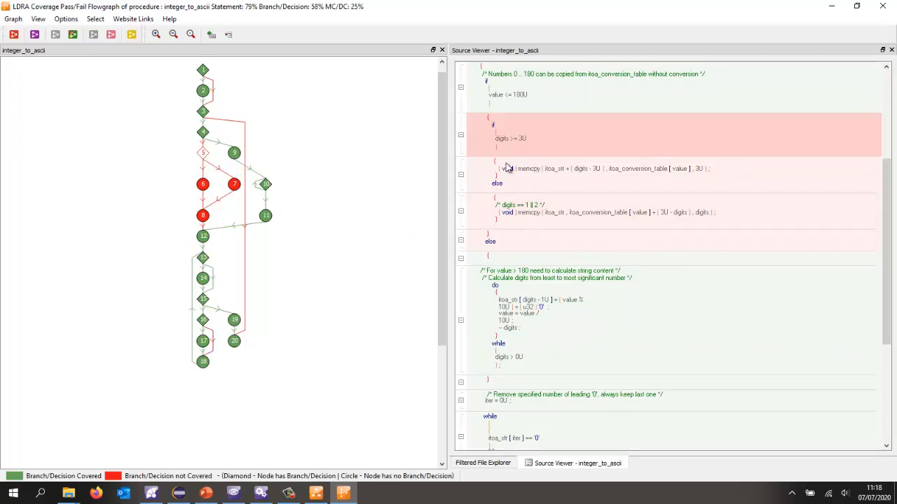
scroll(506, 173, "up", 4)
scroll(504, 206, "down", 2)
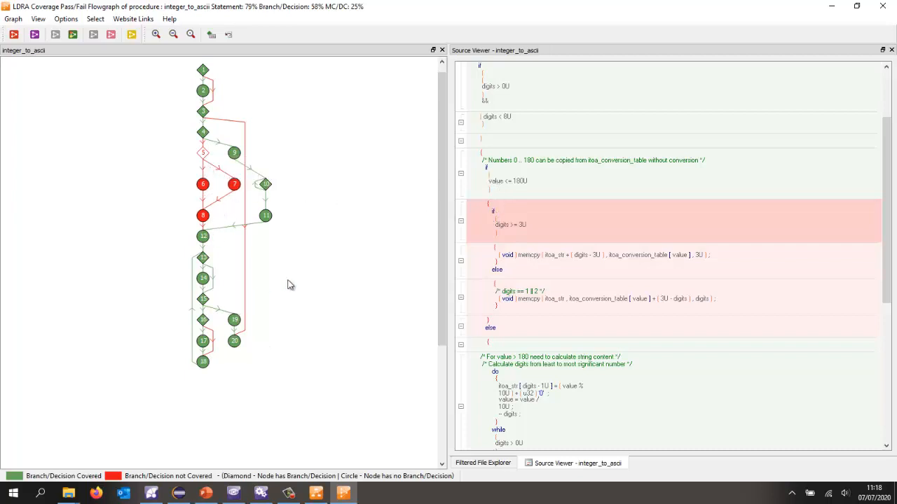
left_click(882, 6)
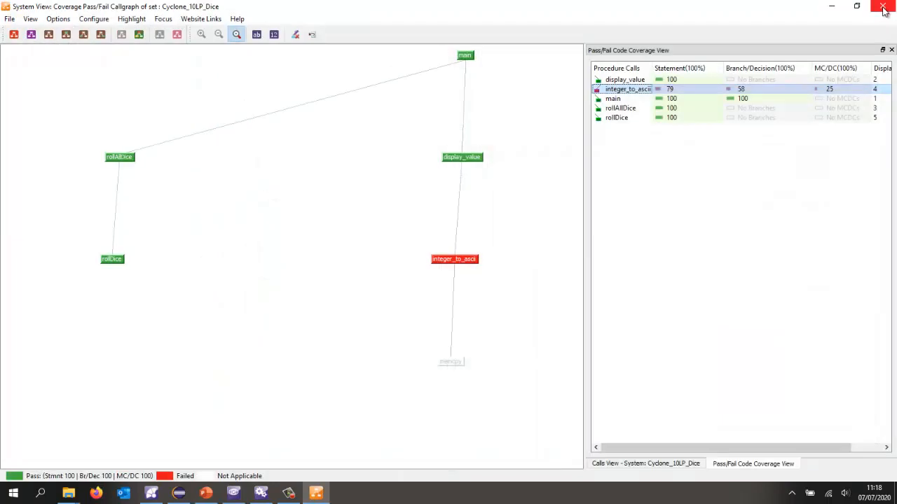
left_click(882, 8)
- Start TBrun on the Cyclone_10LP_Dice set and create a sequence from TestCases\redbox_integer_to_ascii.tcf, accepting the proposed alias for the missing .\itoa.c
right_click(79, 80)
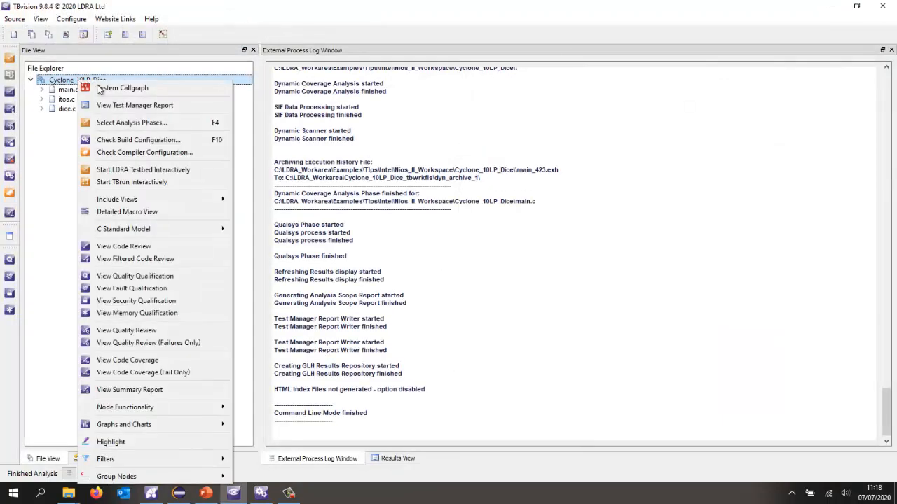
left_click(158, 182)
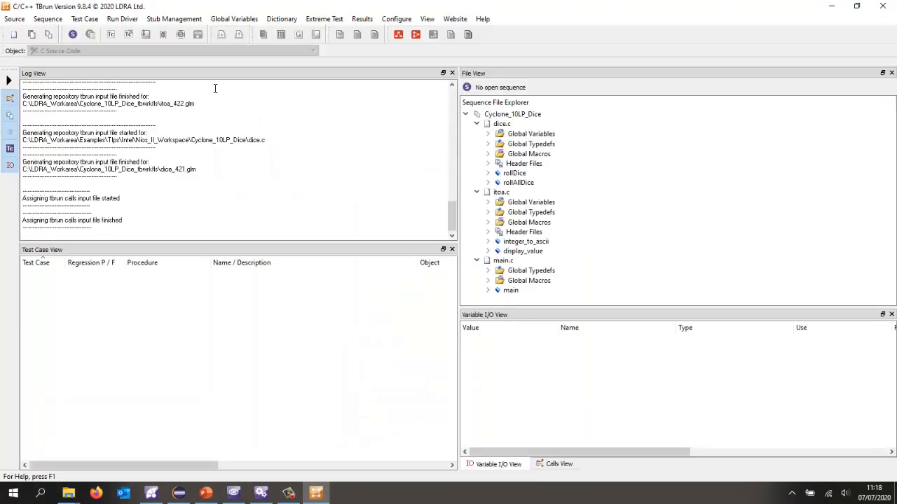
left_click(48, 18)
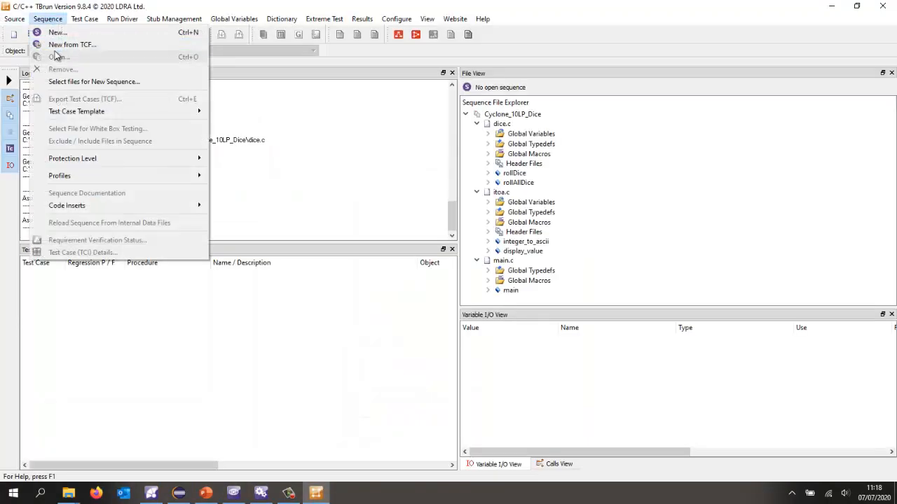
left_click(58, 45)
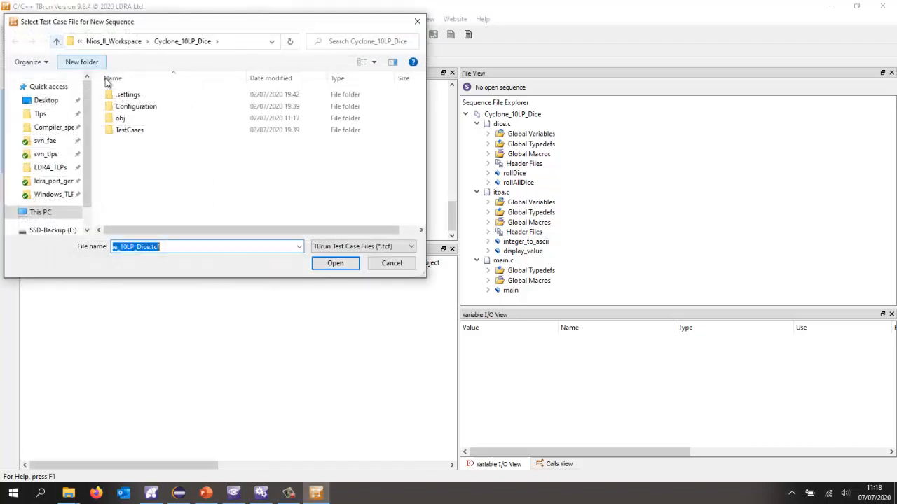
double_click(126, 132)
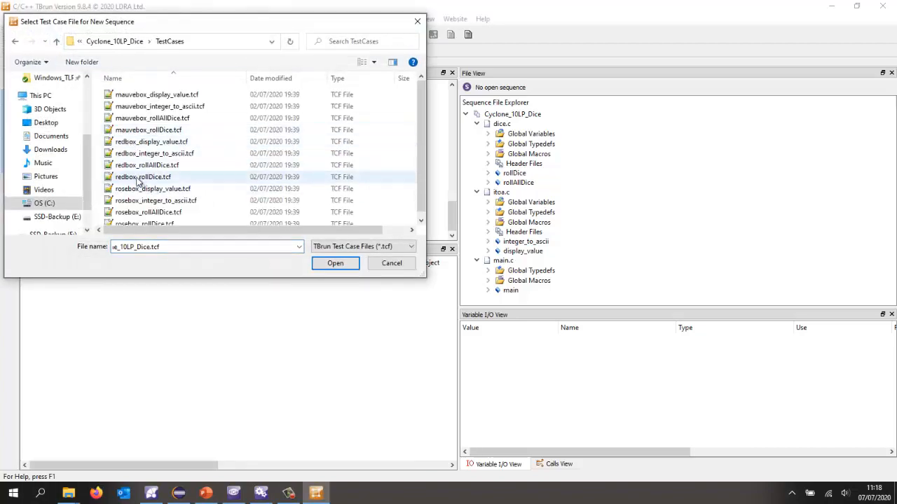
left_click(138, 154)
double_click(138, 154)
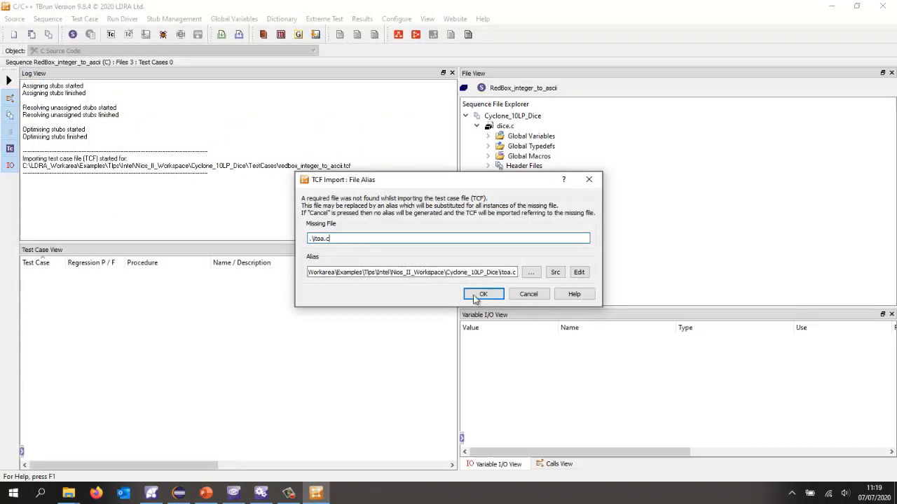
left_click(479, 297)
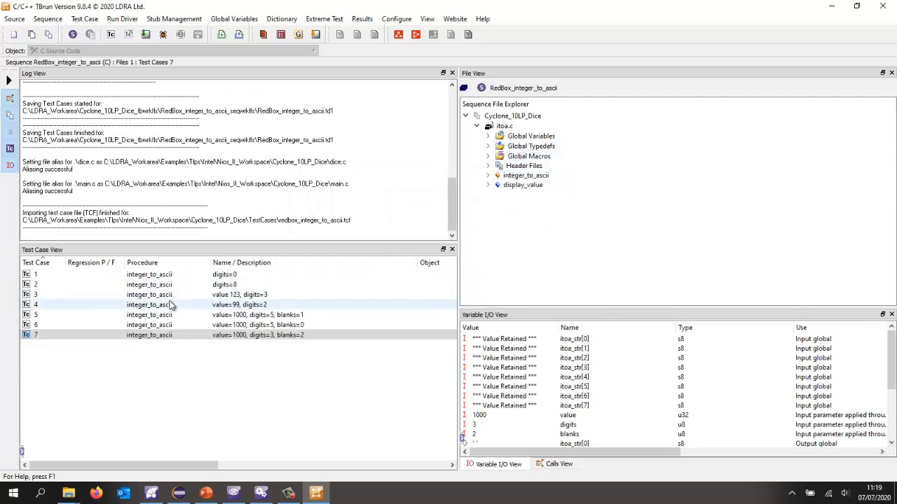
- Inspect the input and output variables of test cases 3, 5 and 6, and the existing coverage results of the sequence files
left_click(165, 295)
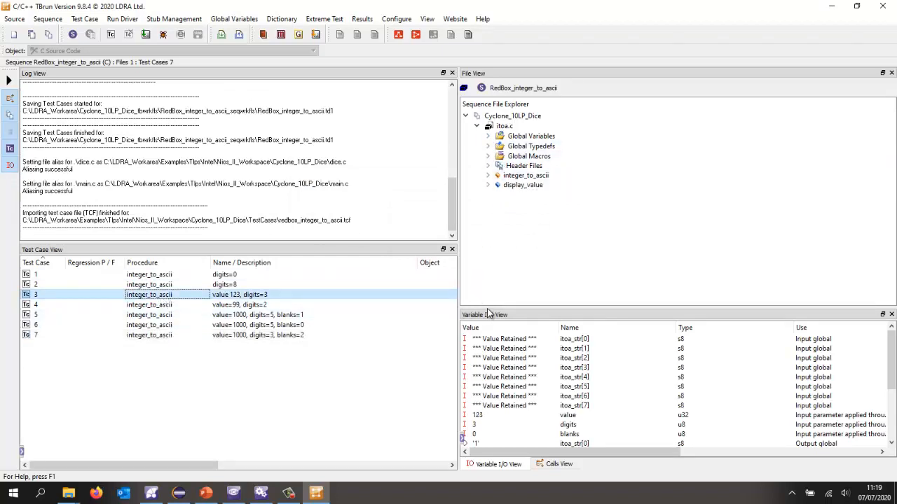
left_click_drag(487, 310, 492, 199)
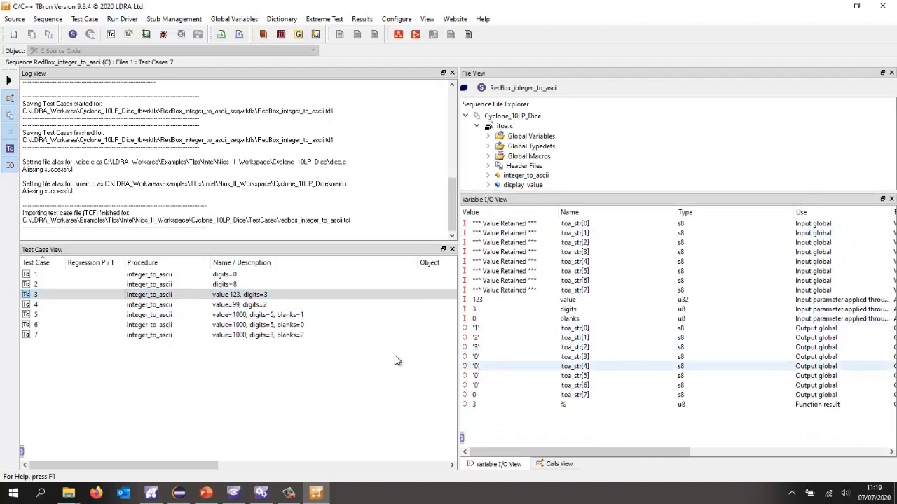
left_click(209, 316)
left_click(214, 325)
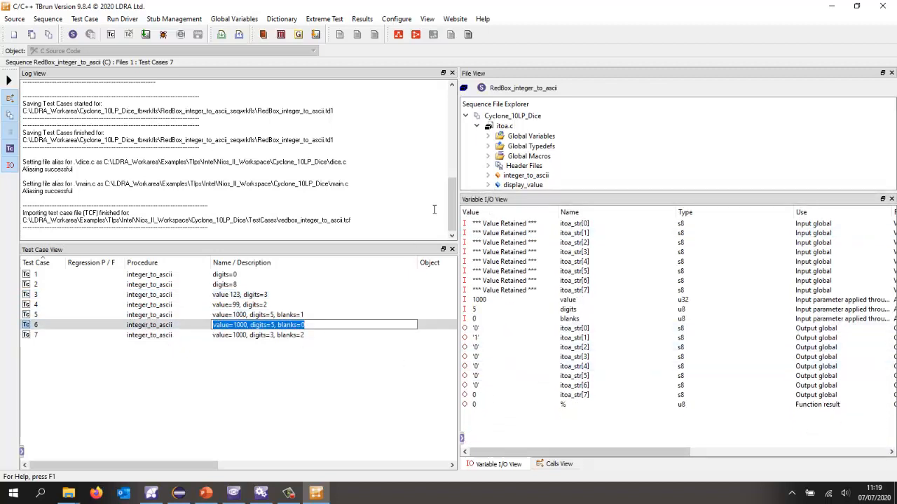
left_click(491, 128)
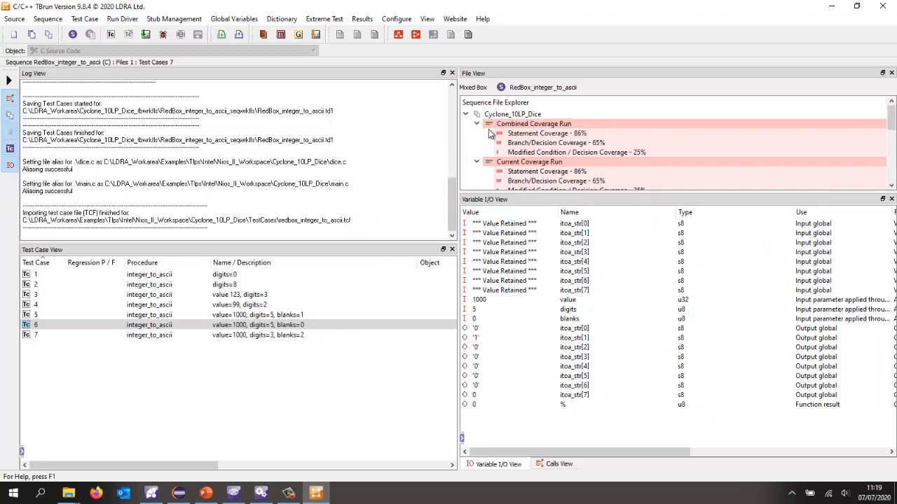
scroll(490, 153, "down", 2)
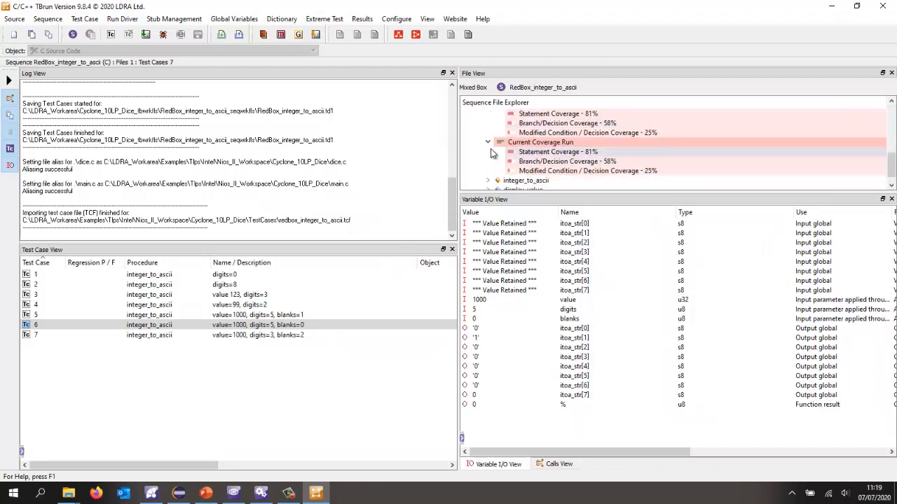
- Run all integer_to_ascii test cases, and review test case 4's variables and the procedure's combined and current coverage
left_click(145, 34)
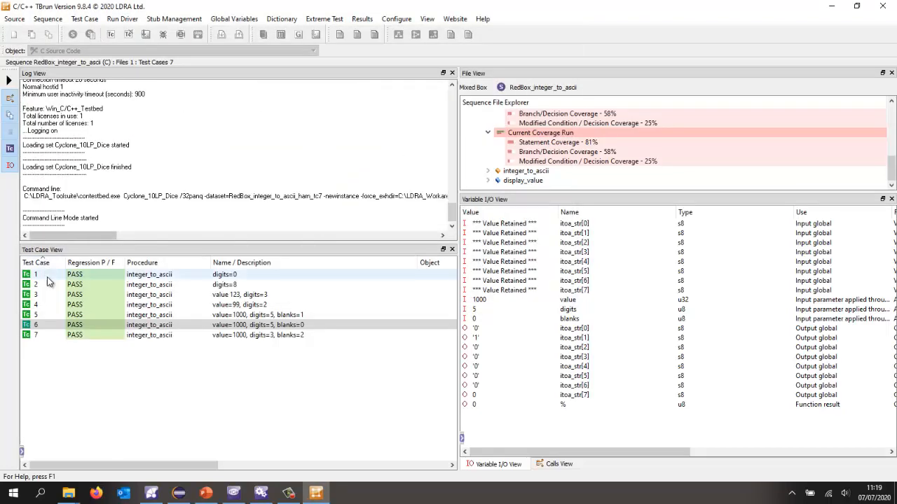
left_click(81, 306)
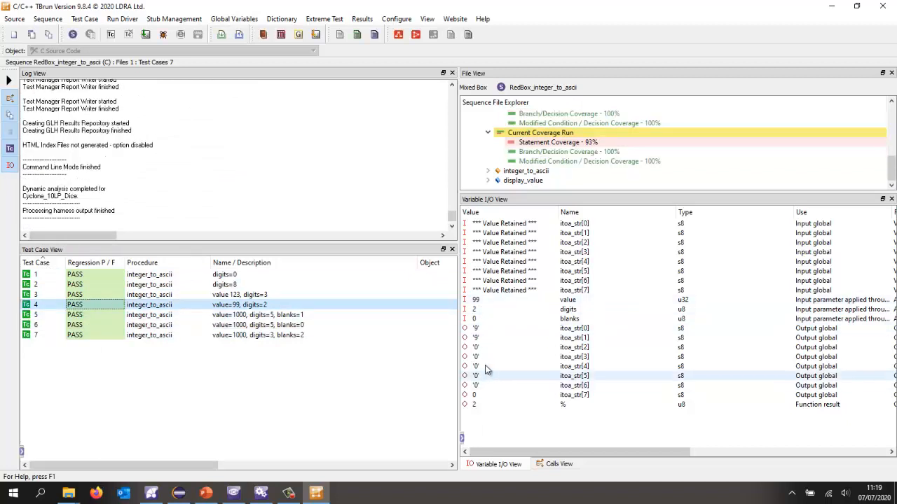
left_click(488, 171)
scroll(505, 176, "down", 4)
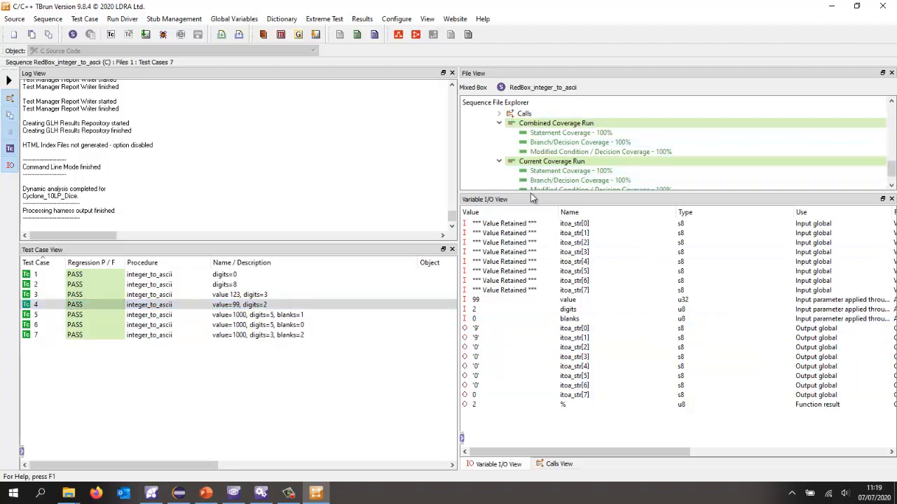
left_click_drag(531, 194, 560, 273)
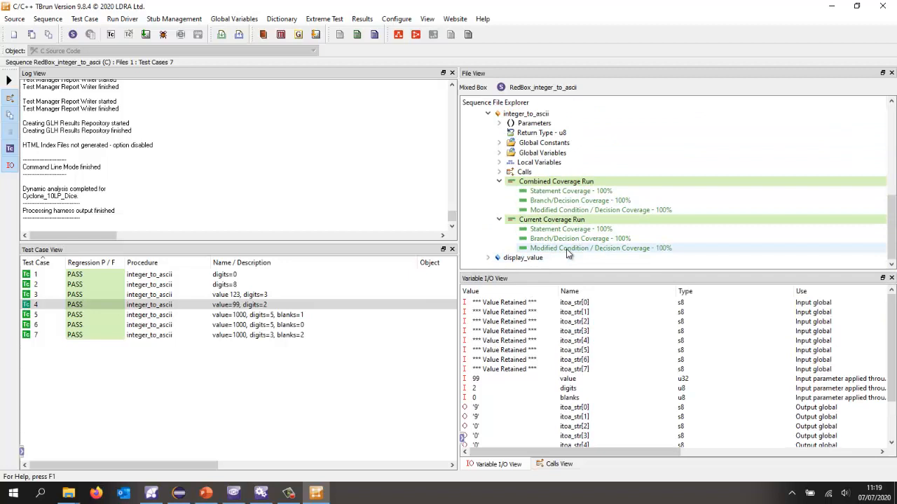